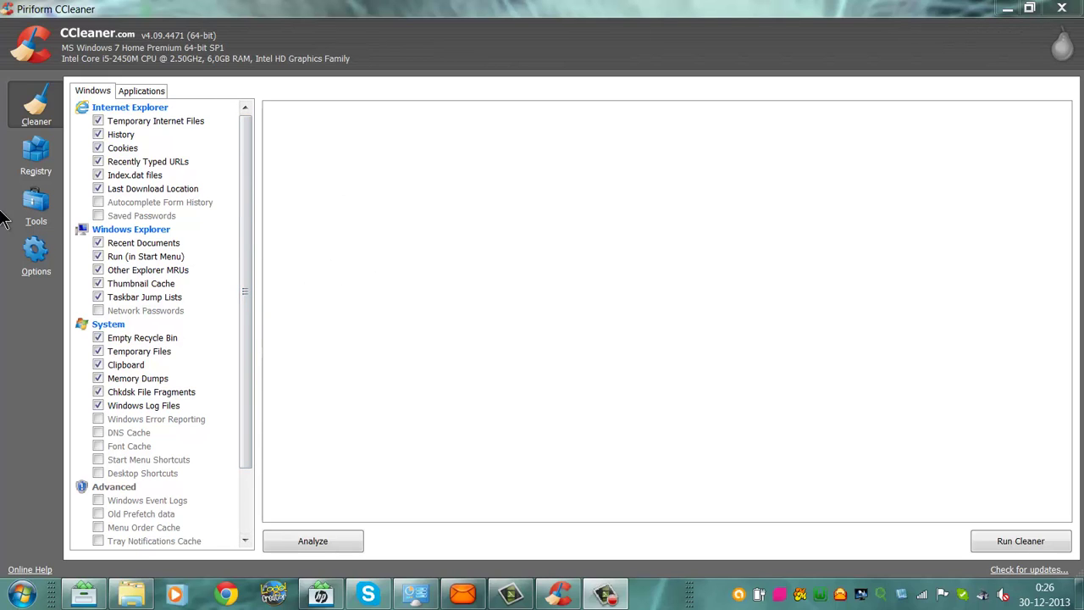
# - Scan the registry, finding 20 issues from unused file extensions to an invalid file reference
pyautogui.click(37, 164)
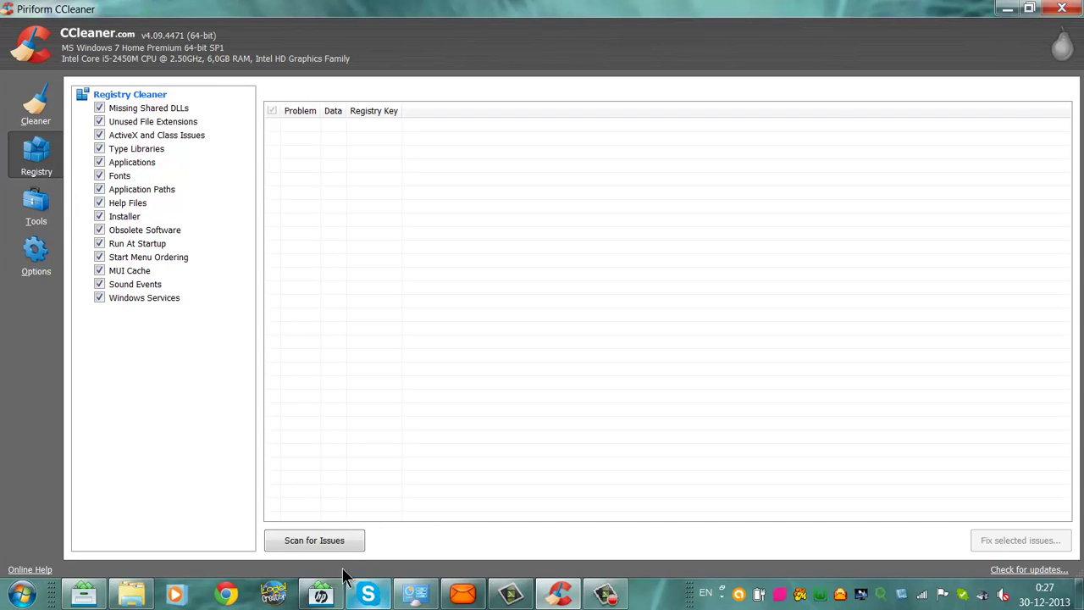
pyautogui.click(328, 544)
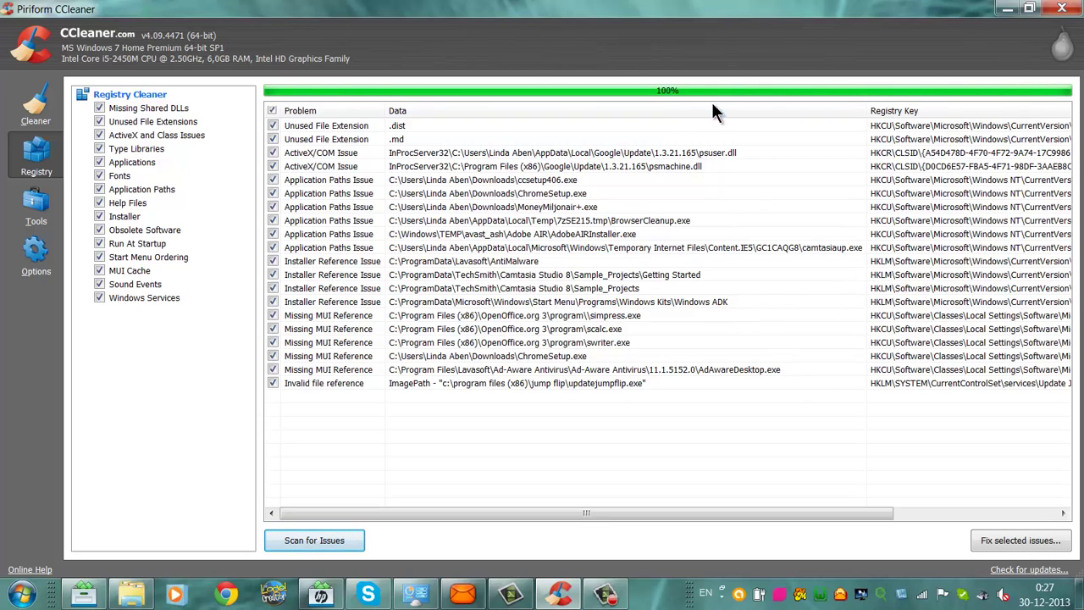
# - Save a .reg registry backup, fix all 20 selected issues, and rescan to confirm none remain
pyautogui.click(1026, 542)
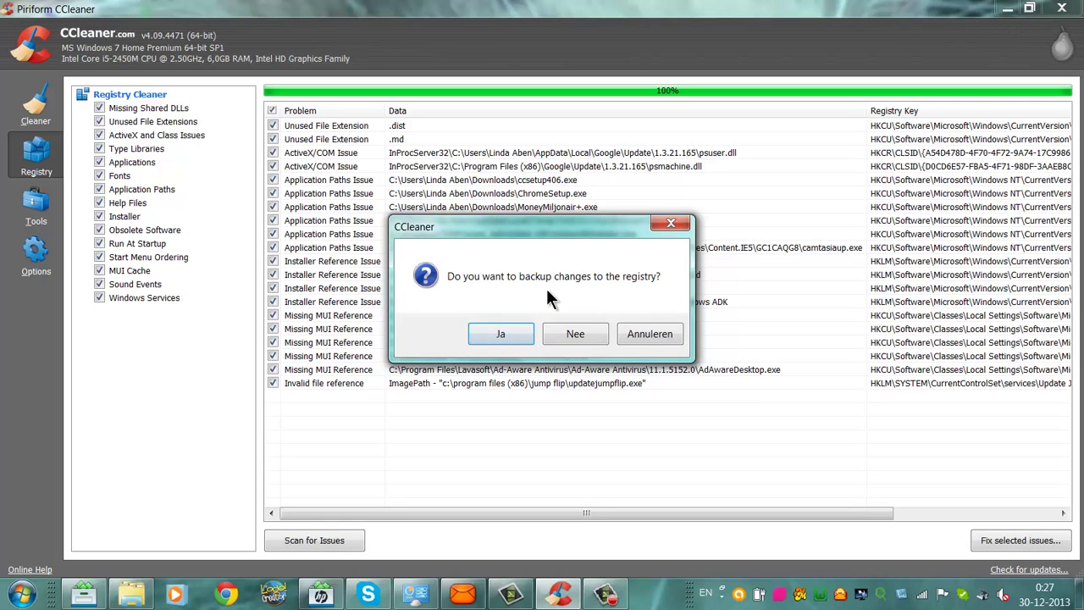
pyautogui.click(481, 340)
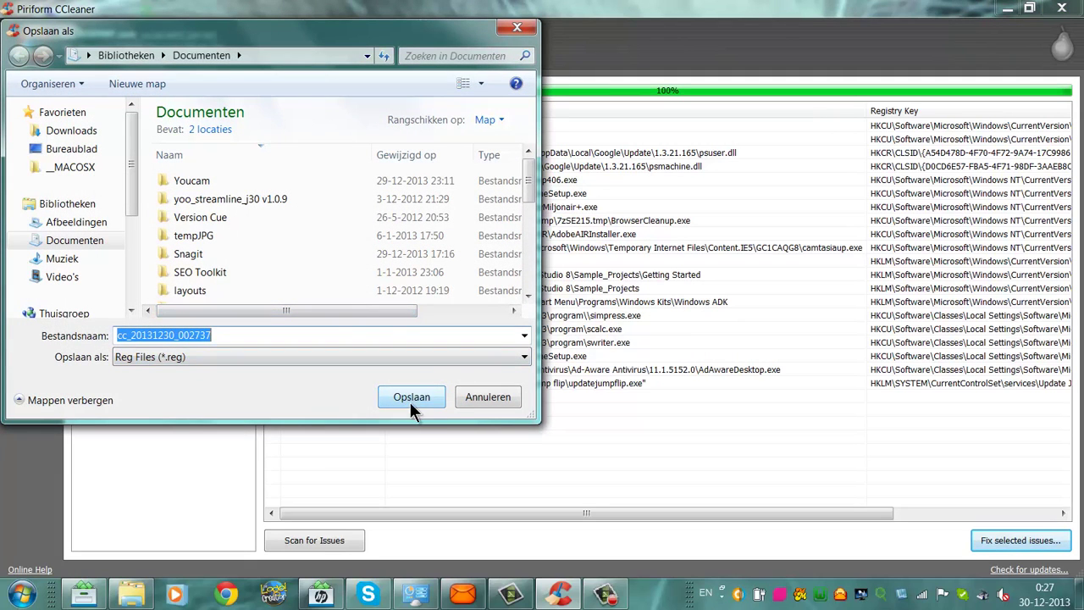
pyautogui.click(404, 399)
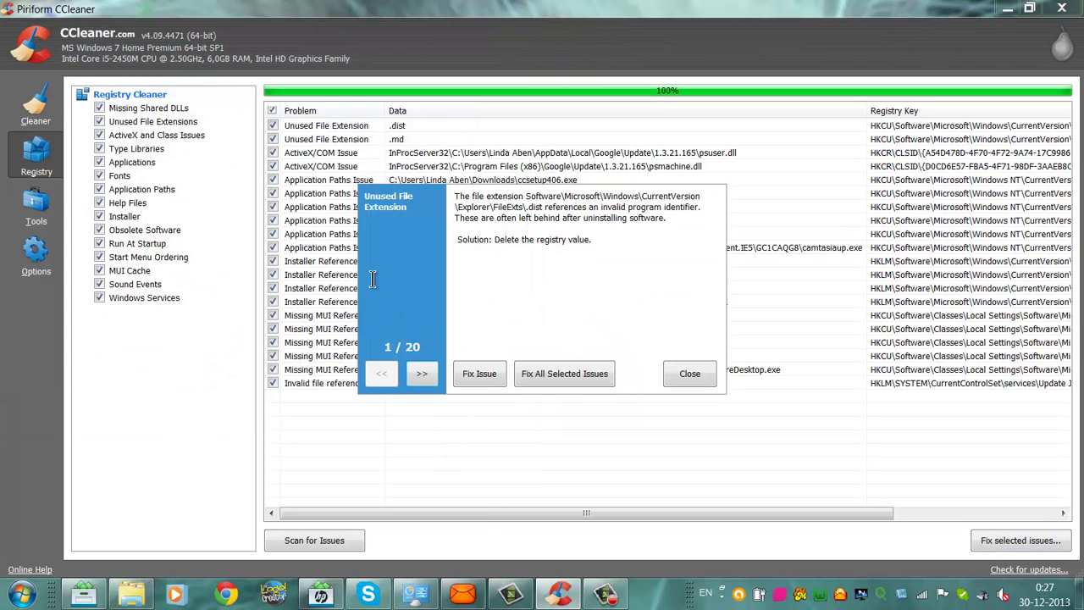
pyautogui.click(563, 374)
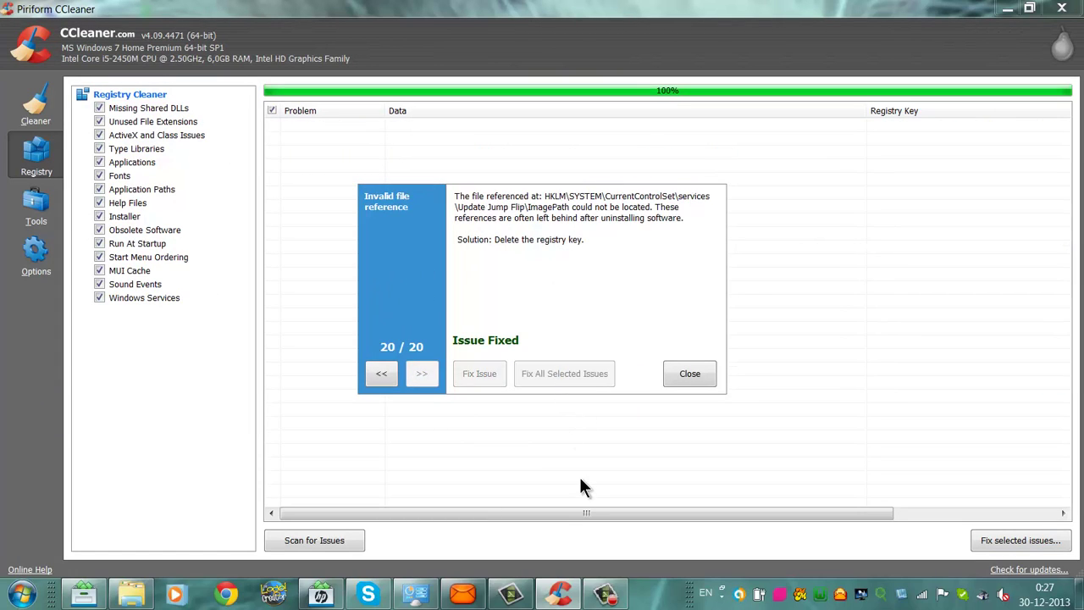
pyautogui.click(689, 377)
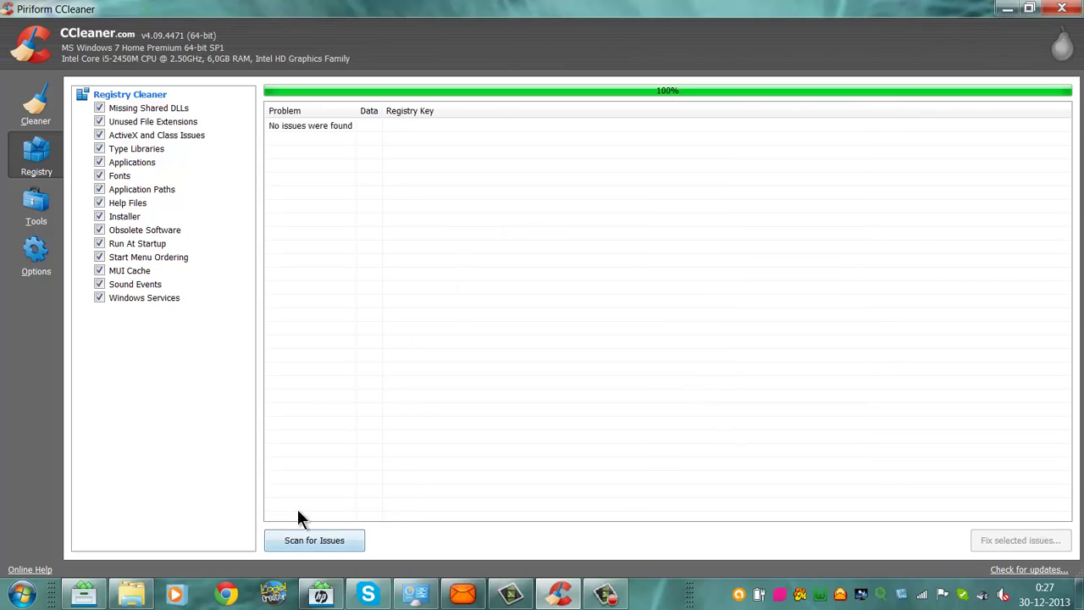
pyautogui.click(320, 543)
# - Run the Cleaner analysis, finding about 825 MB across browser caches, temp files and utilities
pyautogui.click(38, 107)
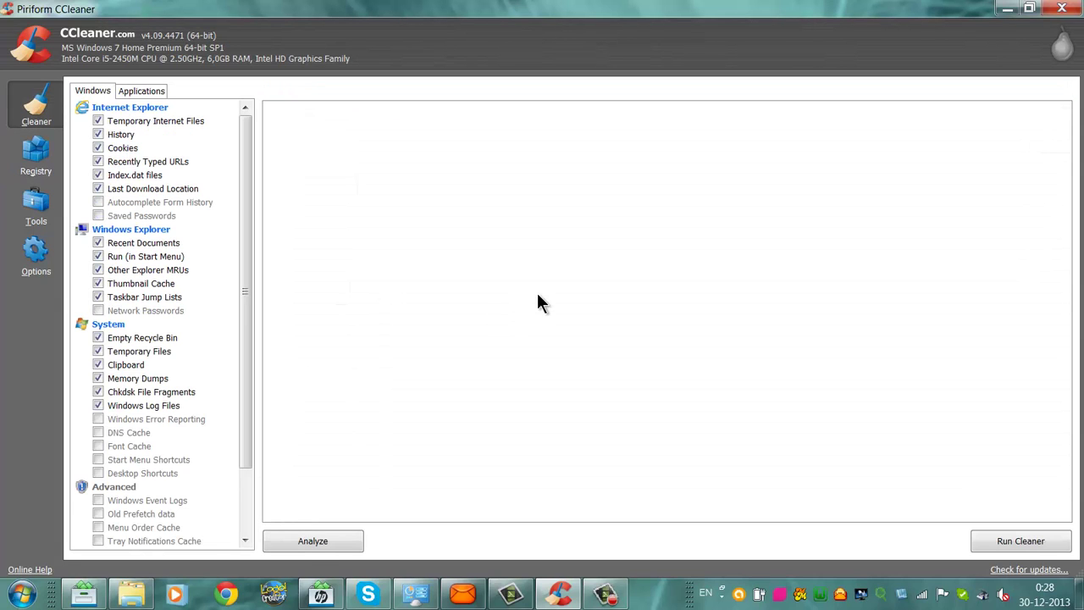
pyautogui.click(310, 551)
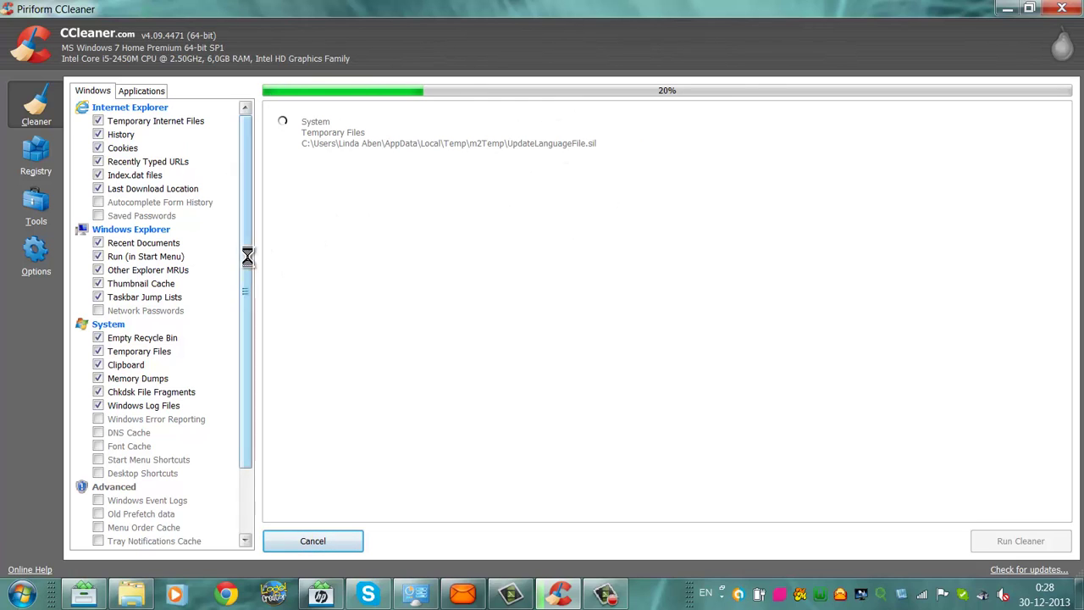
pyautogui.moveTo(251, 251); pyautogui.dragTo(250, 388)
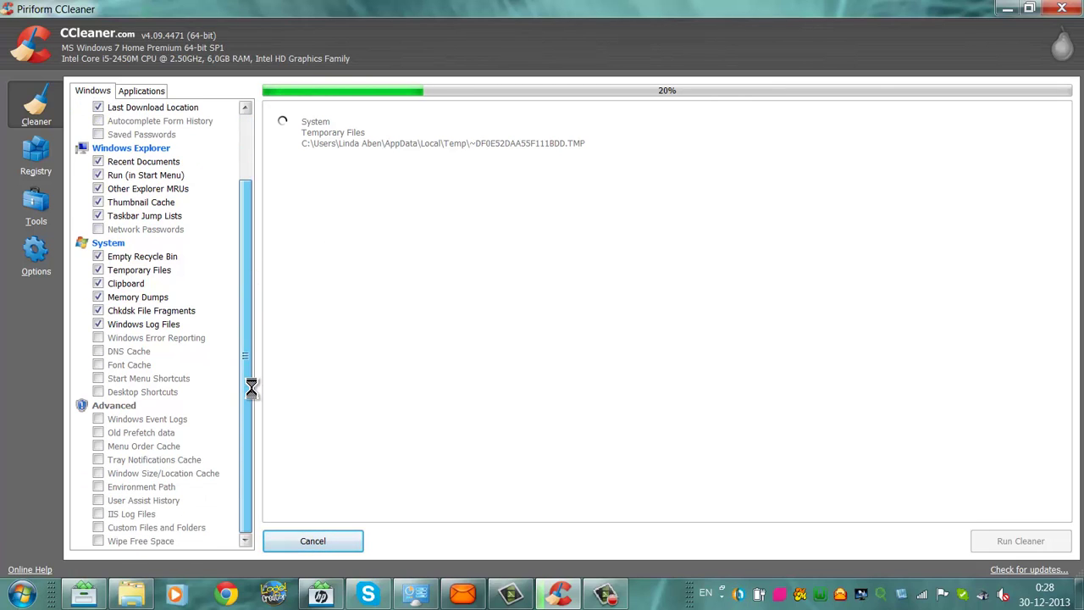
pyautogui.moveTo(249, 310); pyautogui.dragTo(249, 203)
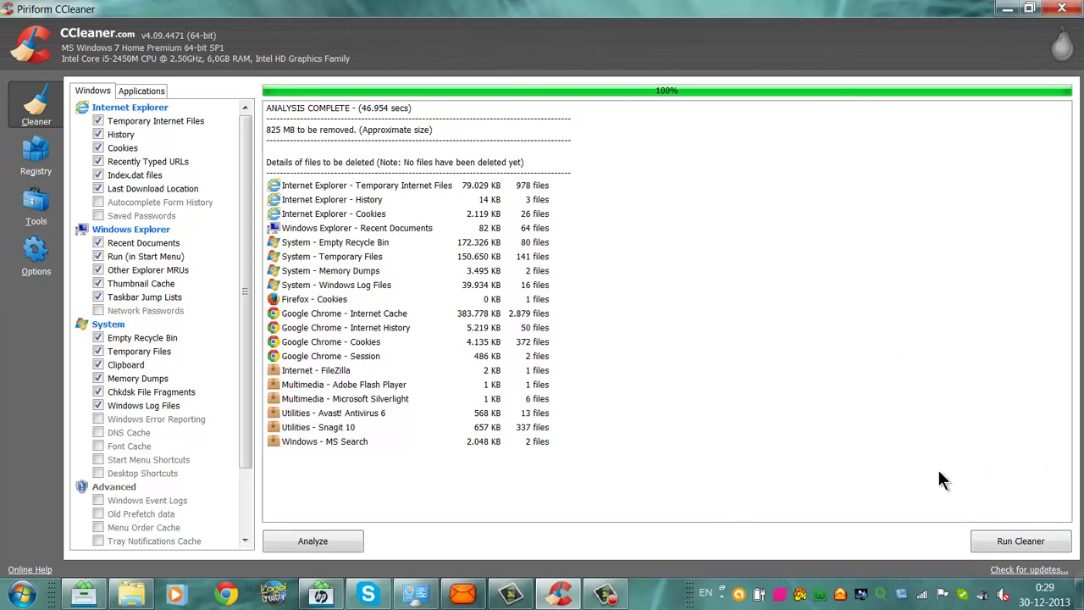
# - Delete 865 MB of junk, re-analyze to confirm 0 bytes remain, and show the Uninstall list
pyautogui.click(995, 538)
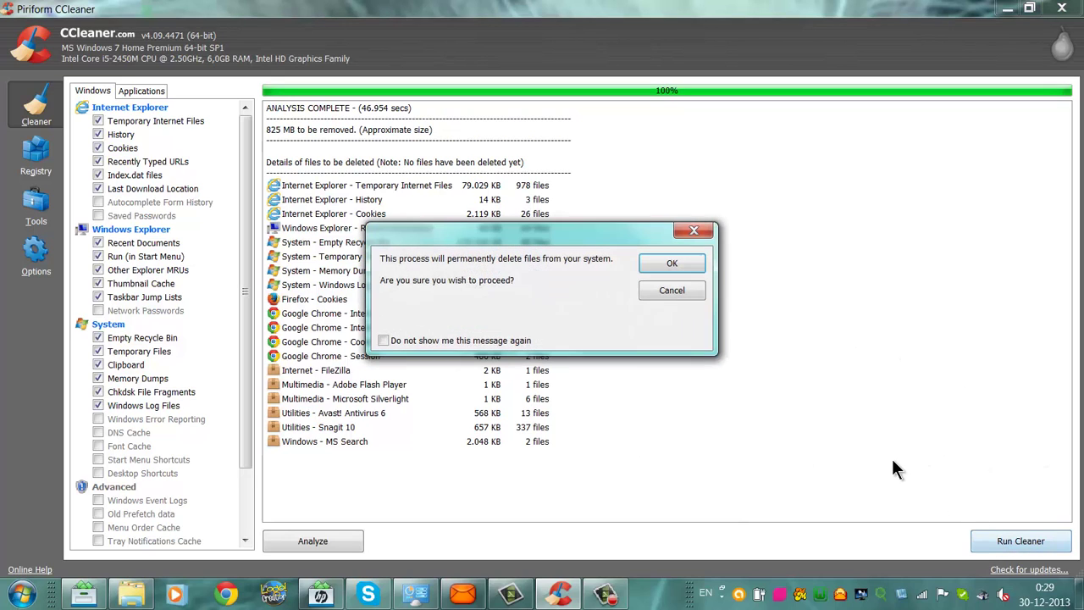
pyautogui.click(686, 260)
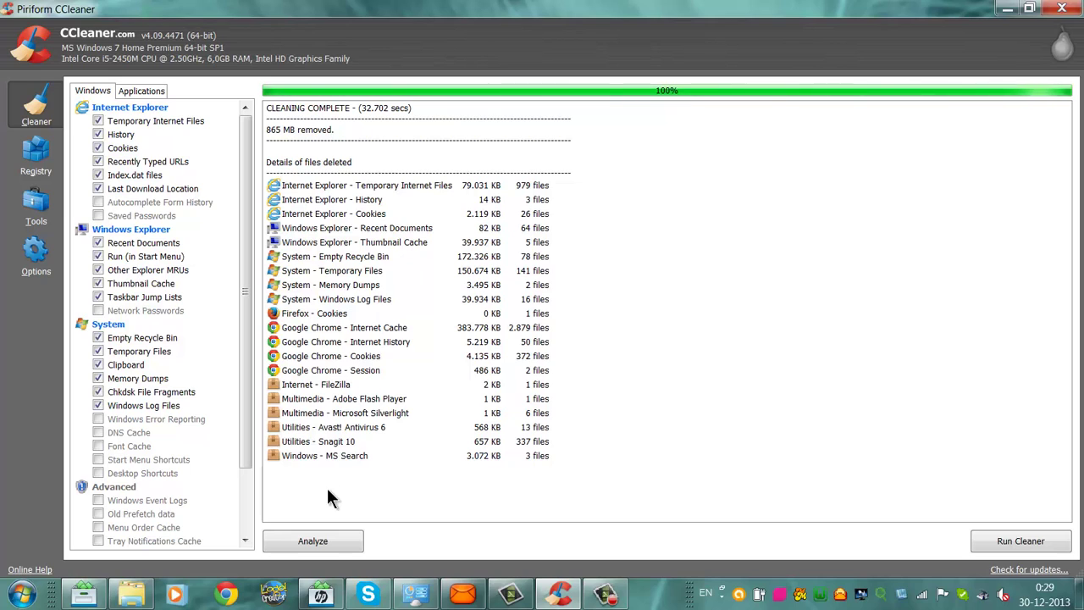
pyautogui.click(347, 540)
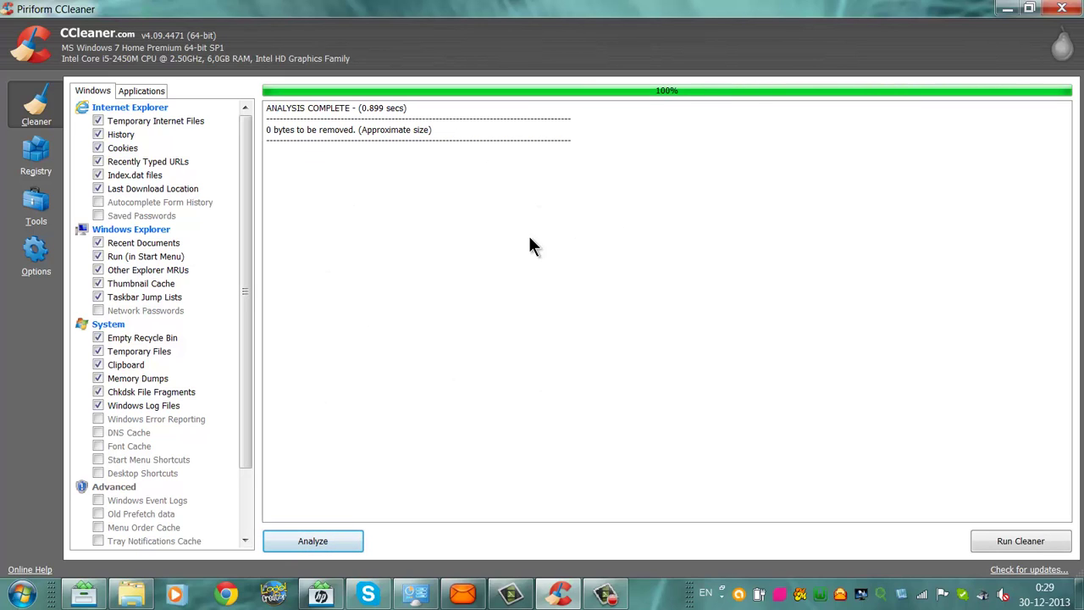
pyautogui.click(37, 205)
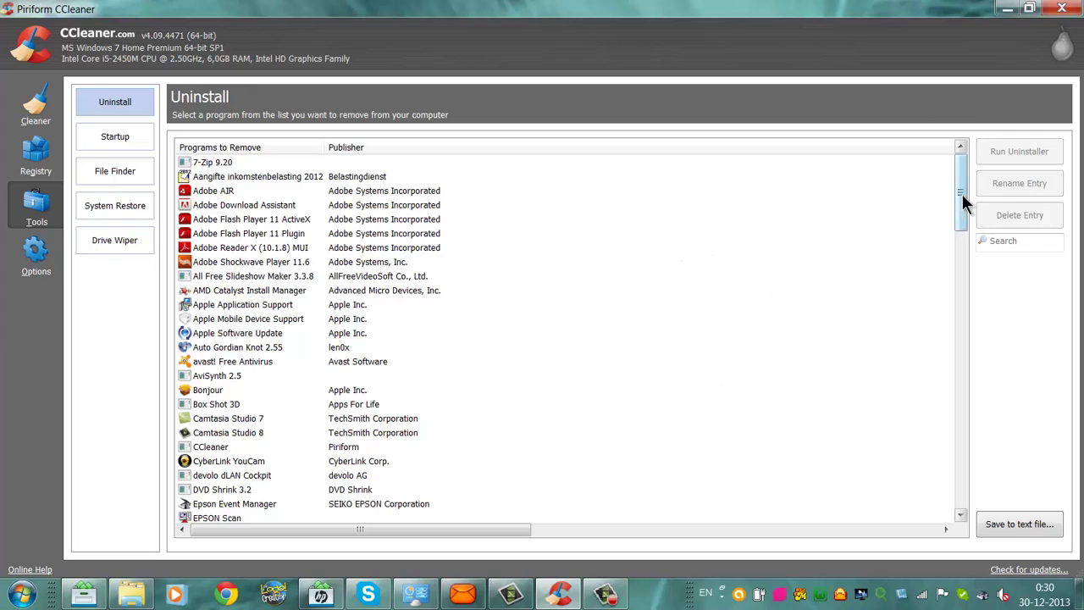
pyautogui.moveTo(962, 194); pyautogui.dragTo(977, 390)
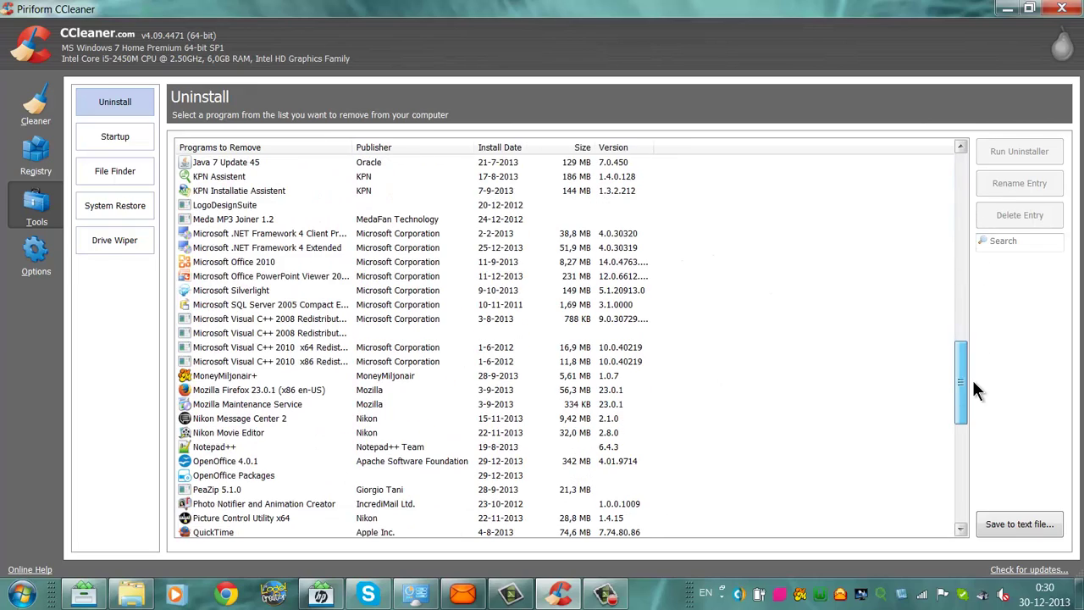
pyautogui.moveTo(975, 390); pyautogui.dragTo(973, 466)
pyautogui.click(251, 447)
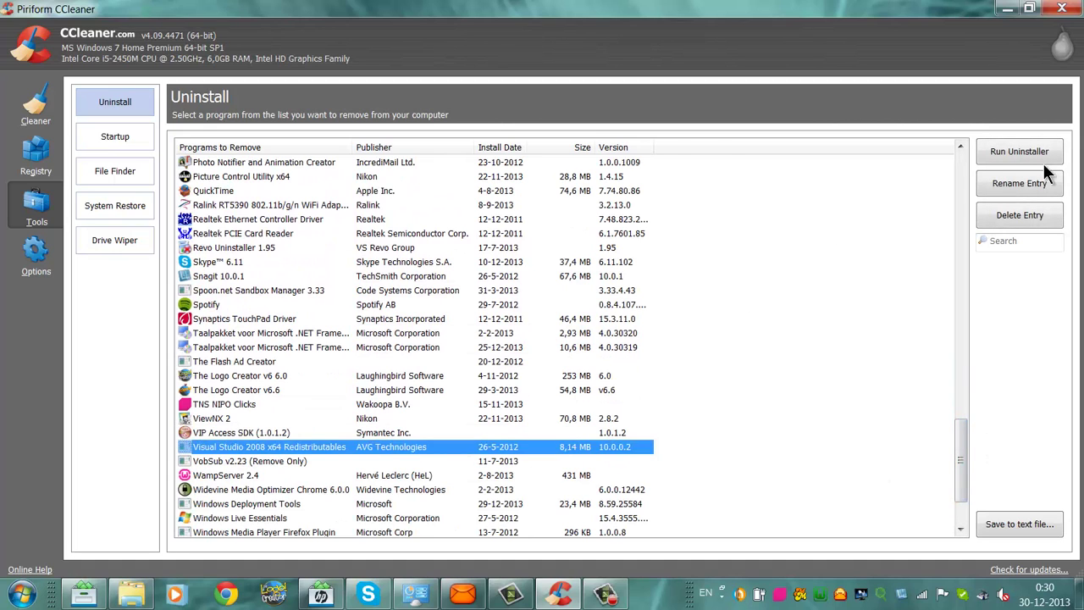
pyautogui.press('Down')
pyautogui.press('Down')
pyautogui.press('Down')
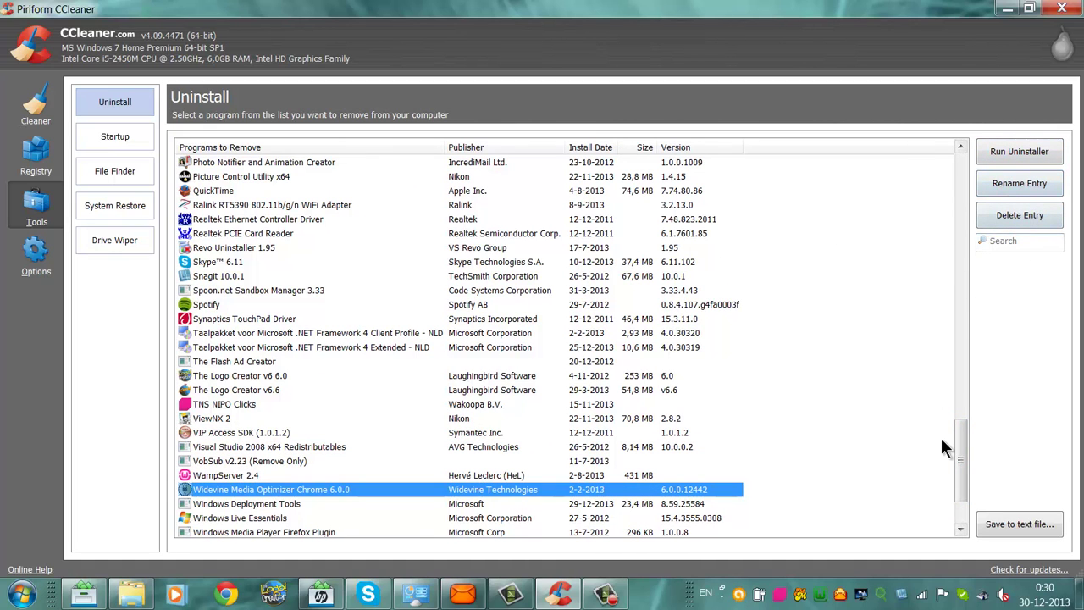
pyautogui.moveTo(961, 465); pyautogui.dragTo(966, 487)
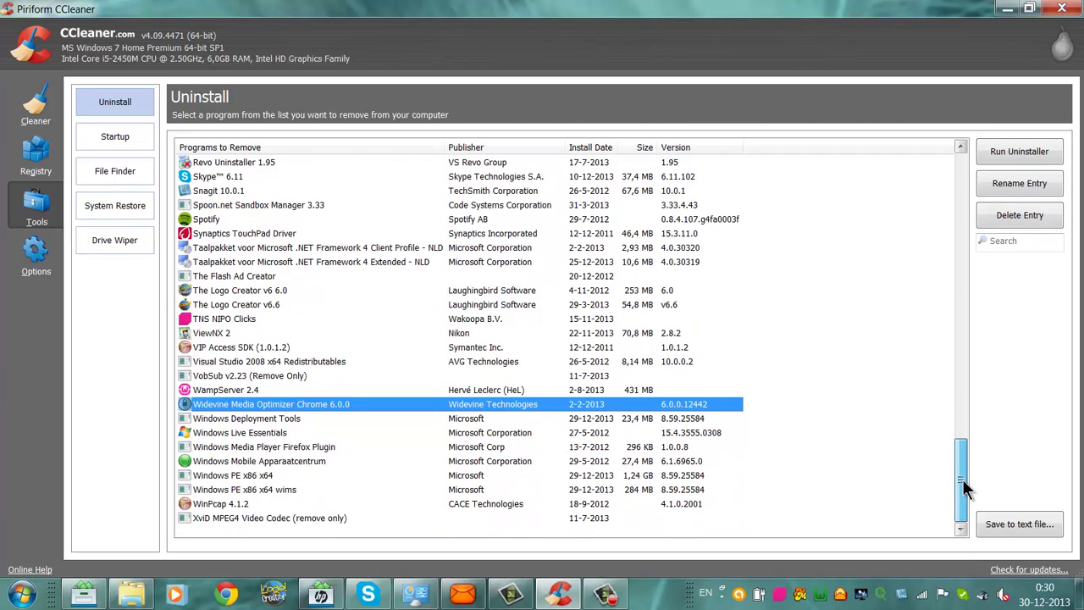
pyautogui.moveTo(966, 487); pyautogui.dragTo(965, 406)
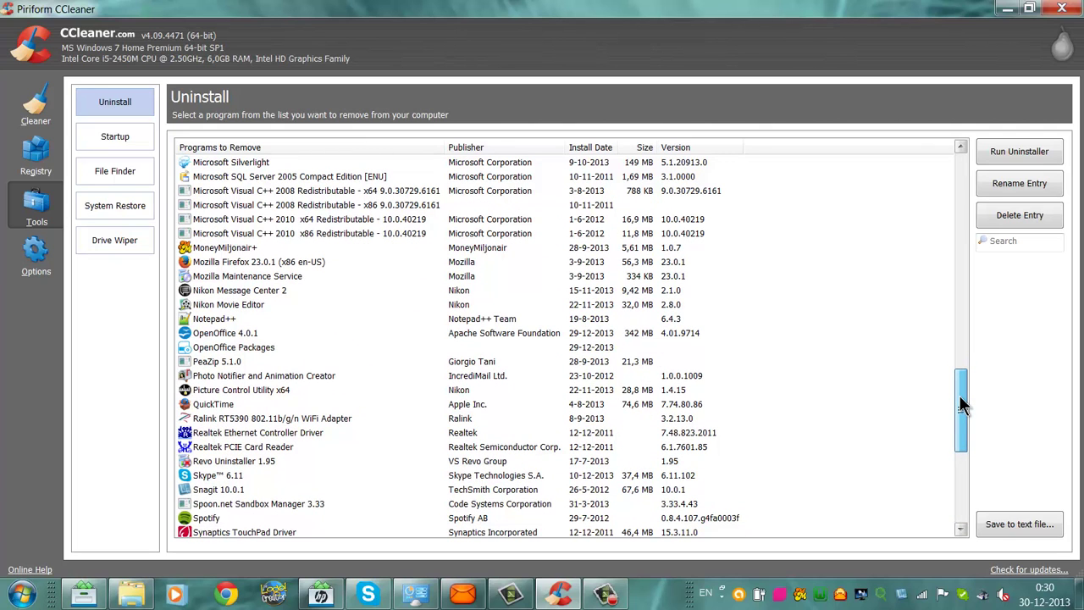
pyautogui.moveTo(964, 406); pyautogui.dragTo(958, 202)
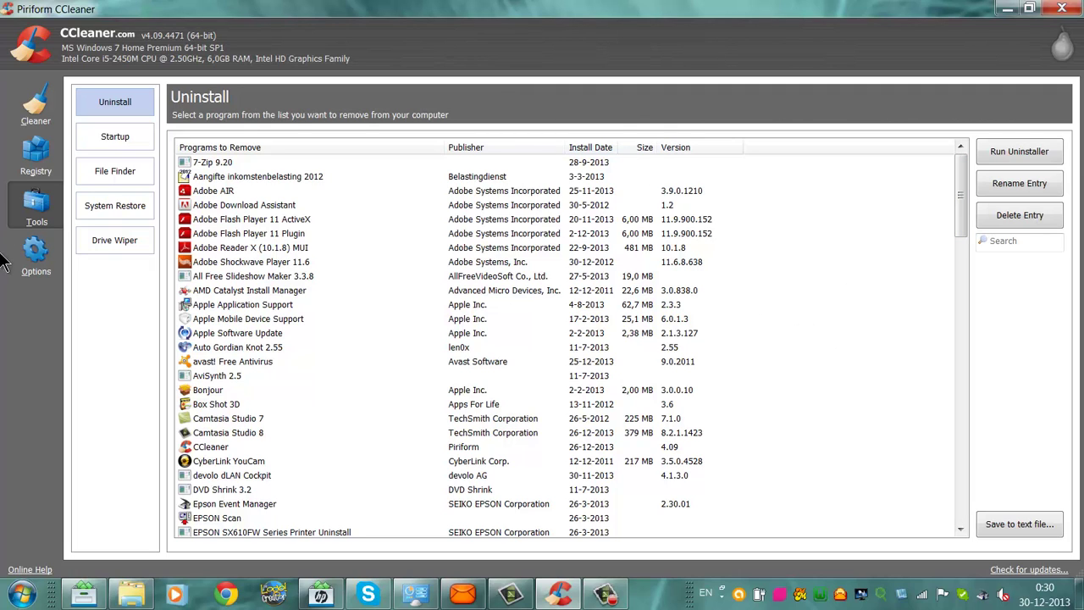
# - Review the Settings, Cookies, Include and Exclude option panes, ending on Advanced
pyautogui.click(36, 254)
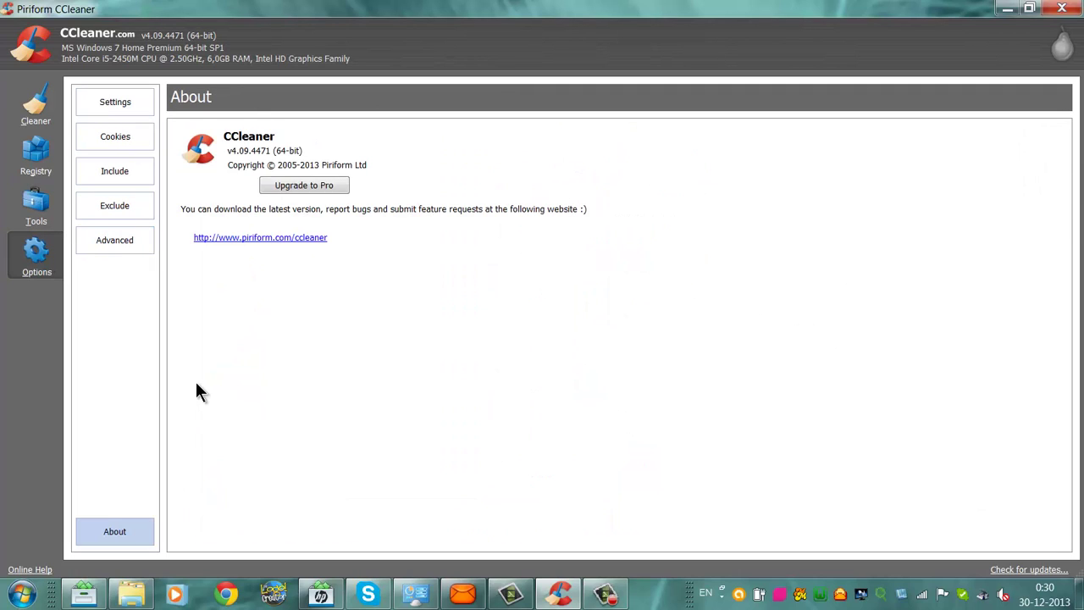
pyautogui.click(127, 110)
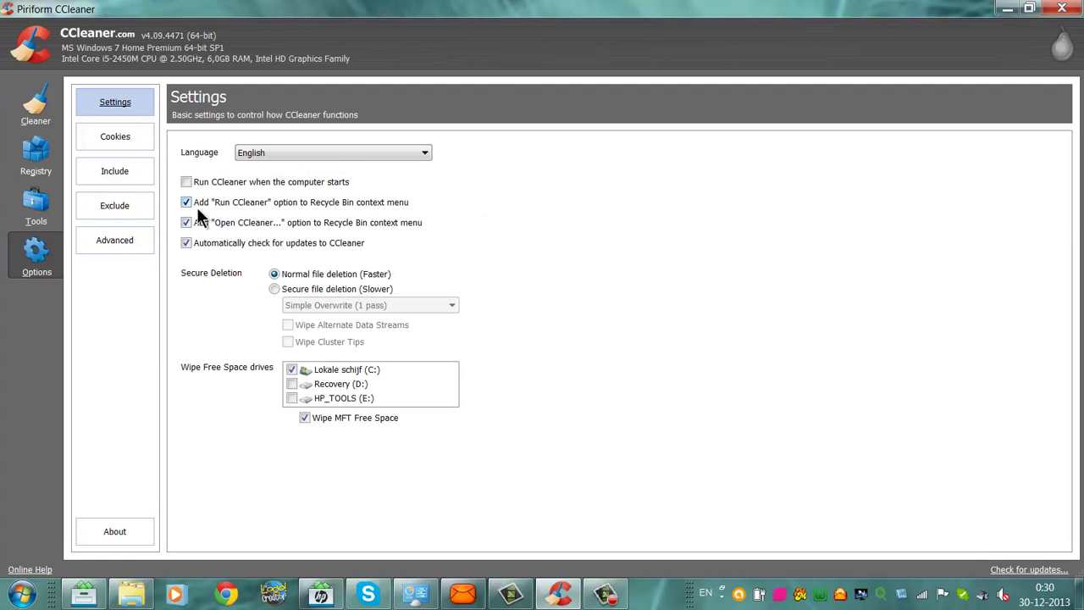
pyautogui.click(116, 146)
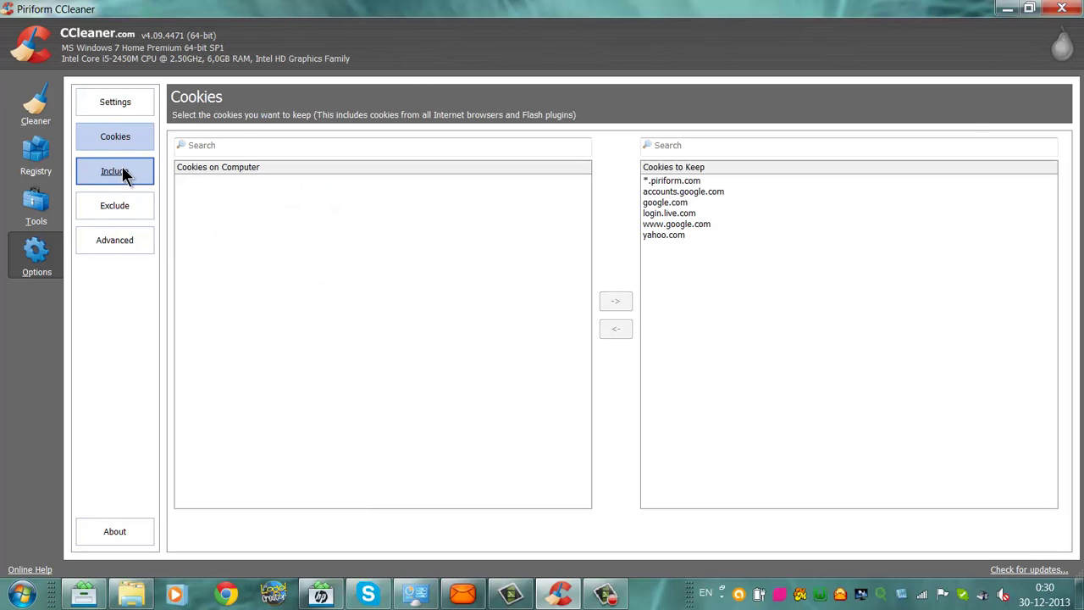
pyautogui.click(122, 169)
pyautogui.click(124, 206)
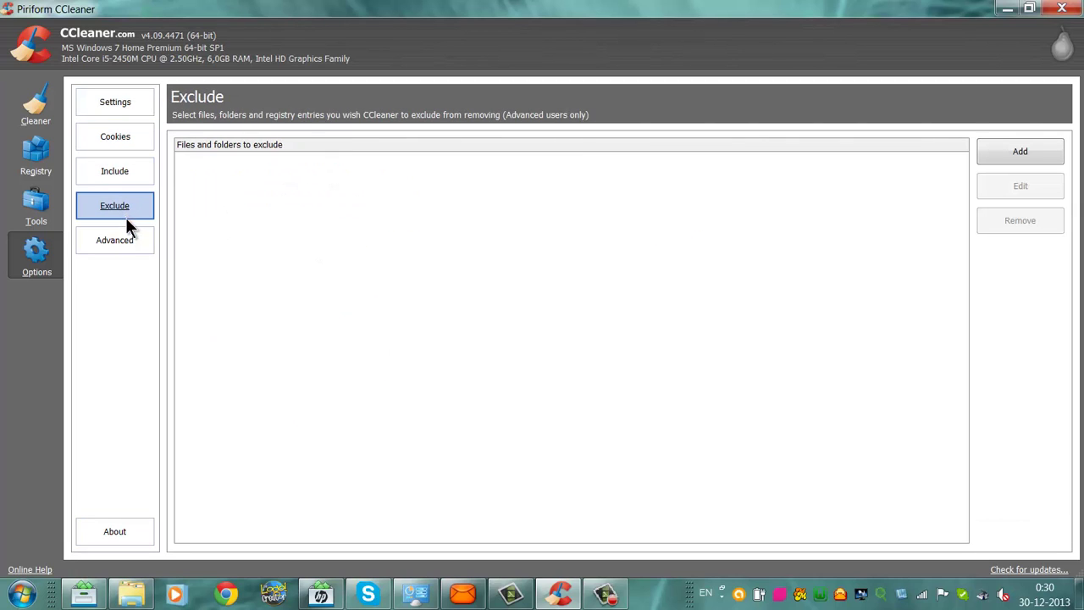
pyautogui.click(126, 242)
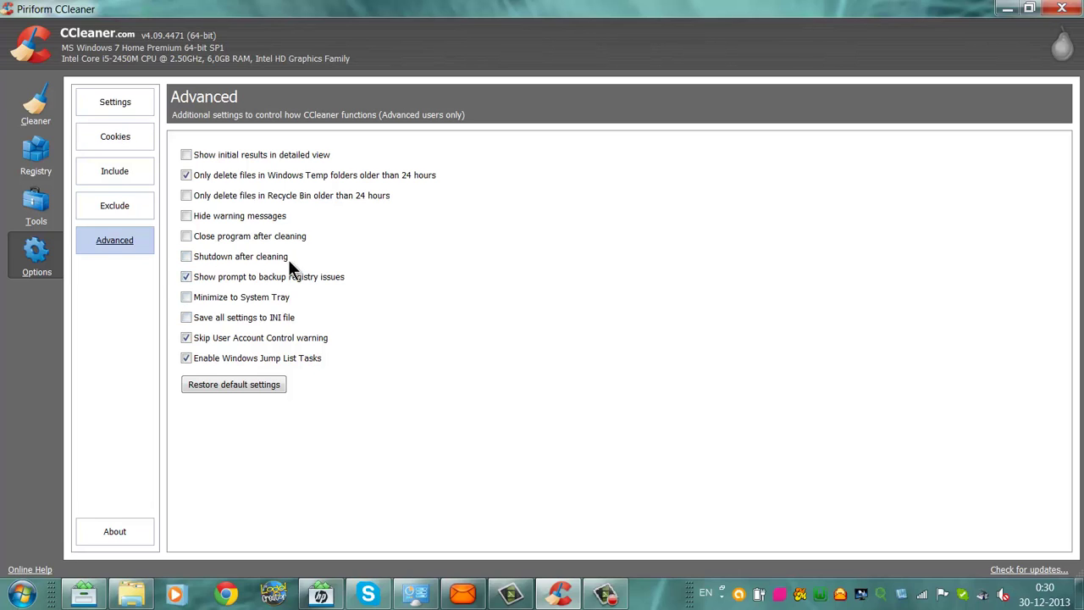
pyautogui.click(188, 235)
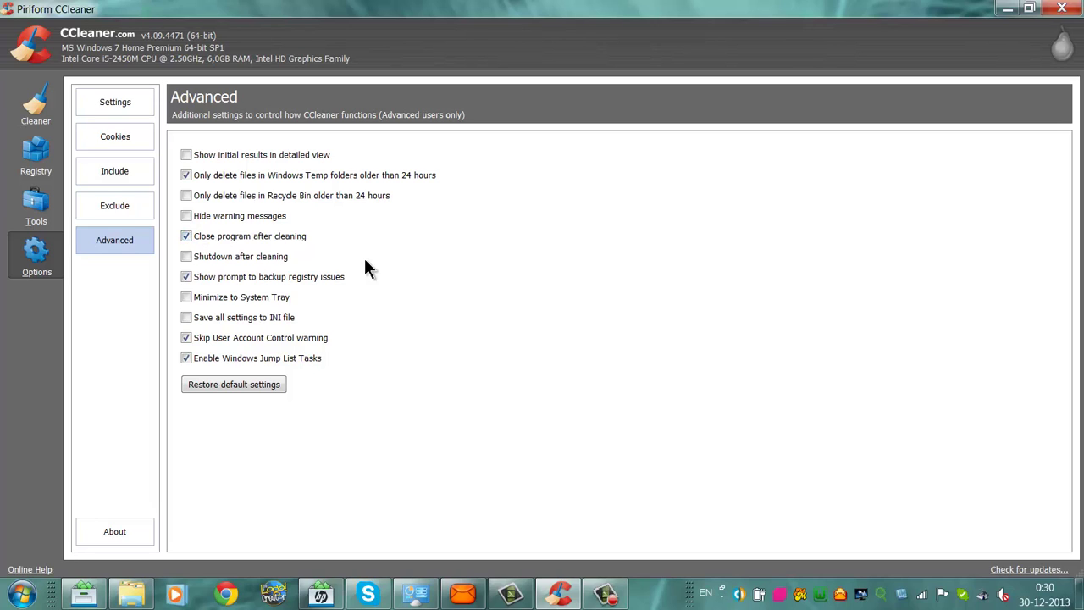